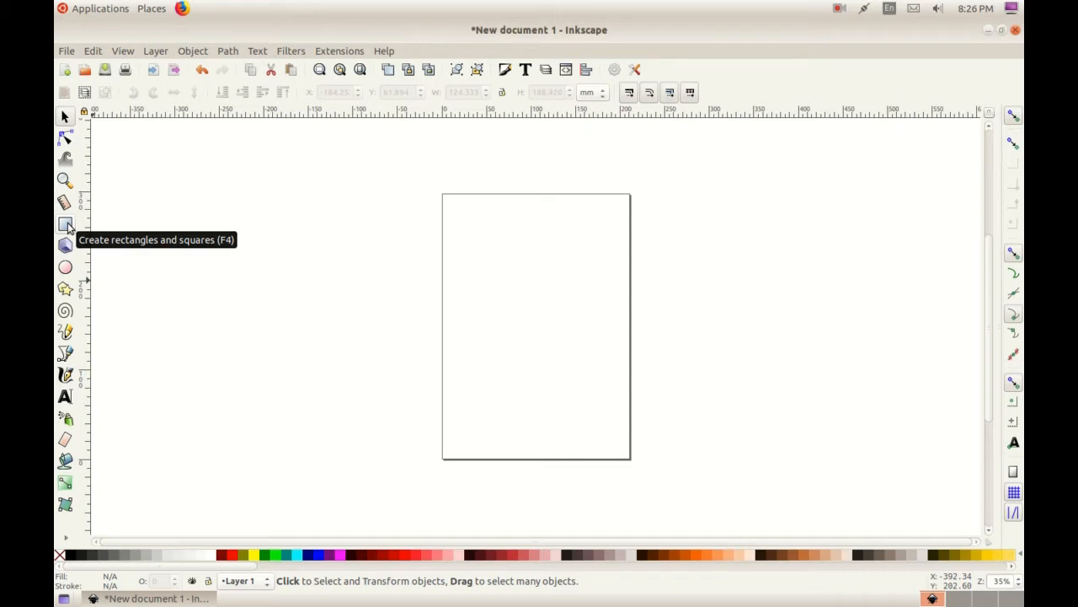
Draw a red rectangle about 378 by 129 mm across the page and fully round its ends with a vertical radius of about 64 mm
left_click(66, 225)
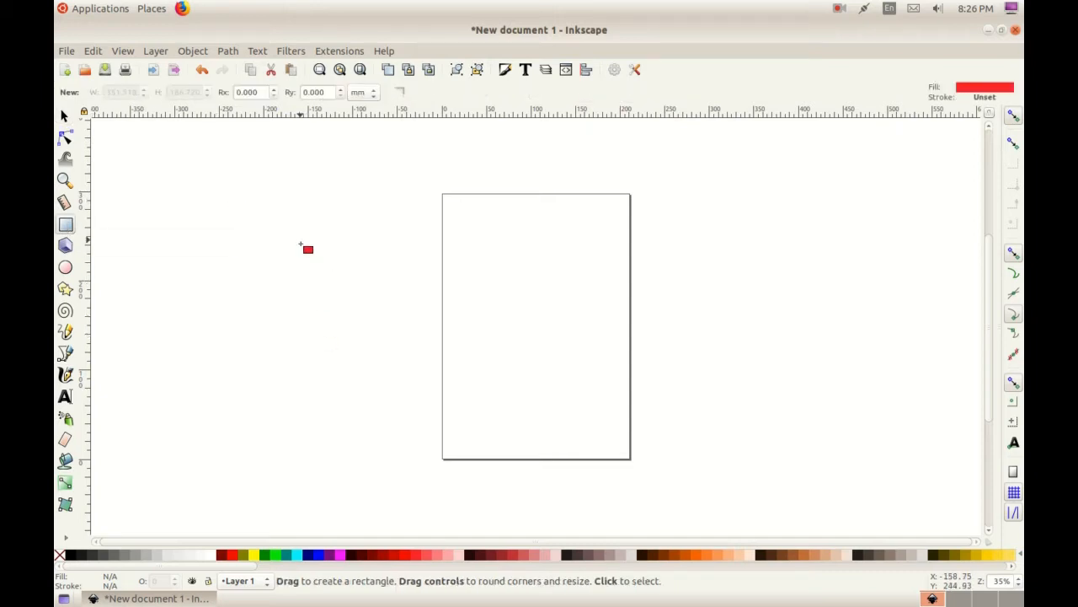
left_click_drag(301, 243, 638, 355)
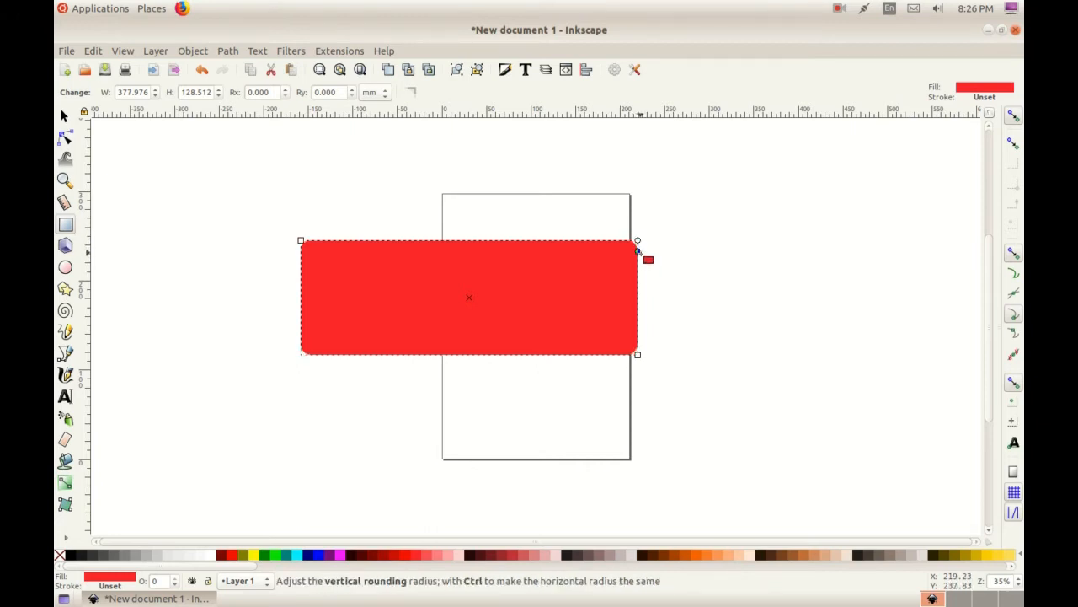
left_click_drag(638, 250, 633, 292)
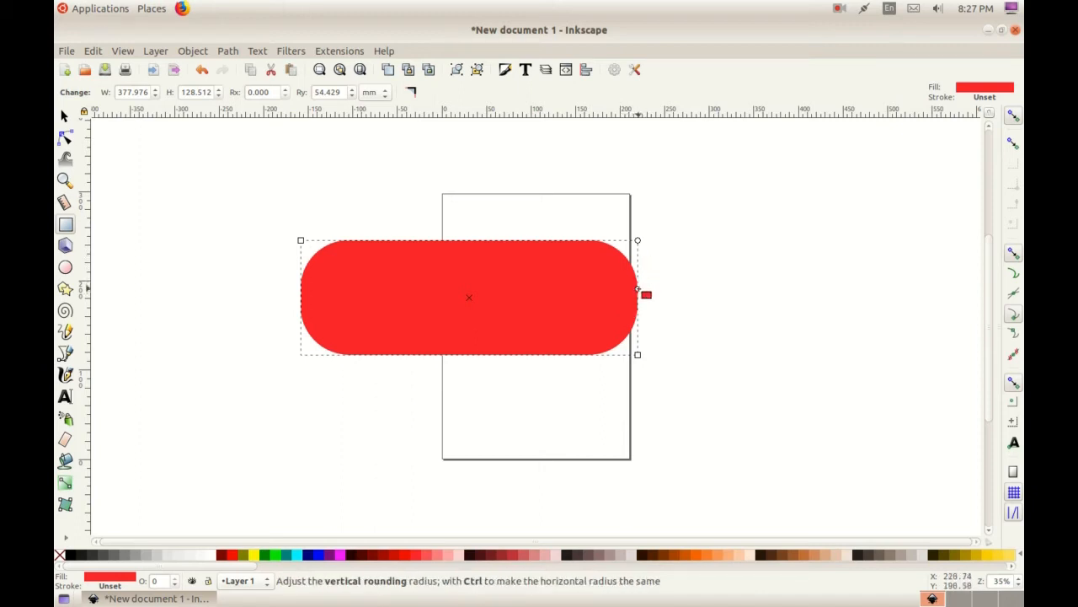
mouse_move(638, 289)
left_mouse_down()
mouse_move(636, 245)
mouse_move(638, 298)
left_mouse_up()
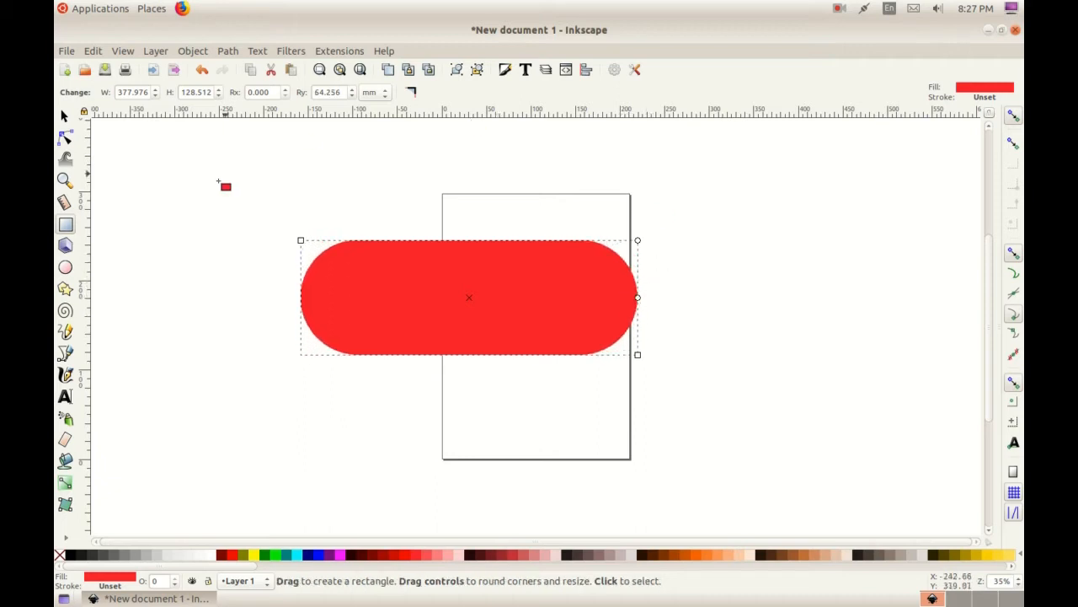
left_click(65, 116)
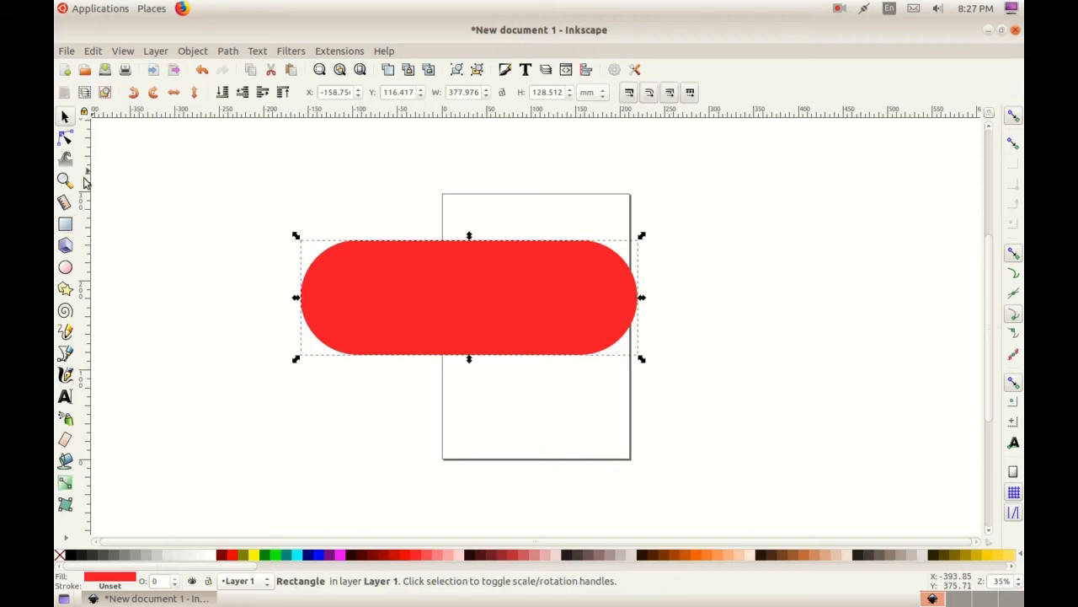
Draw a second rectangle about 299 by 132 mm beside the page and reduce its corner rounding to 0
left_click(65, 225)
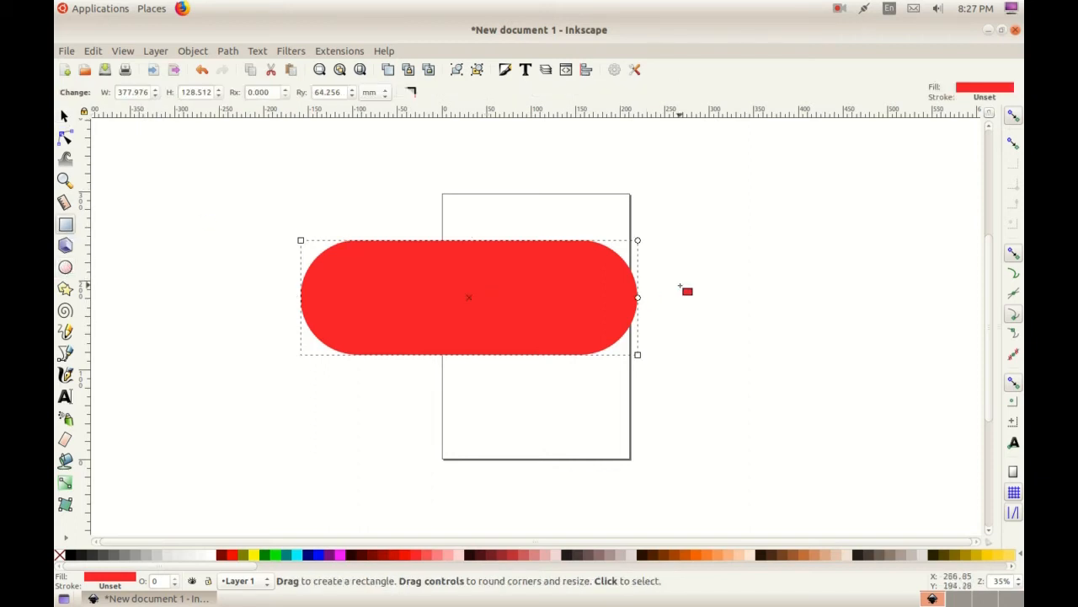
left_click_drag(692, 241, 957, 358)
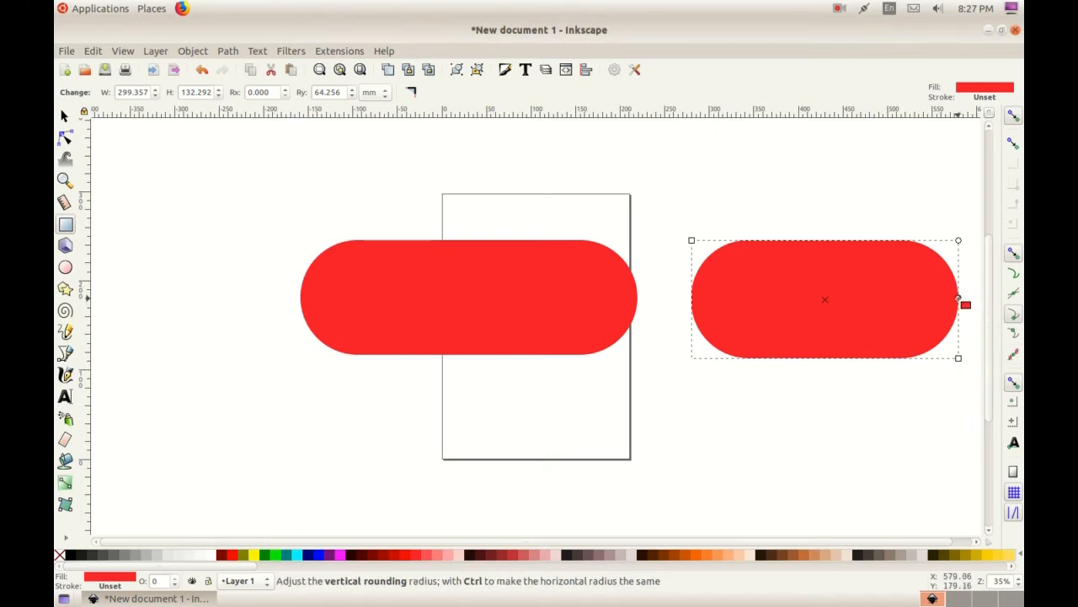
left_click_drag(960, 299, 955, 237)
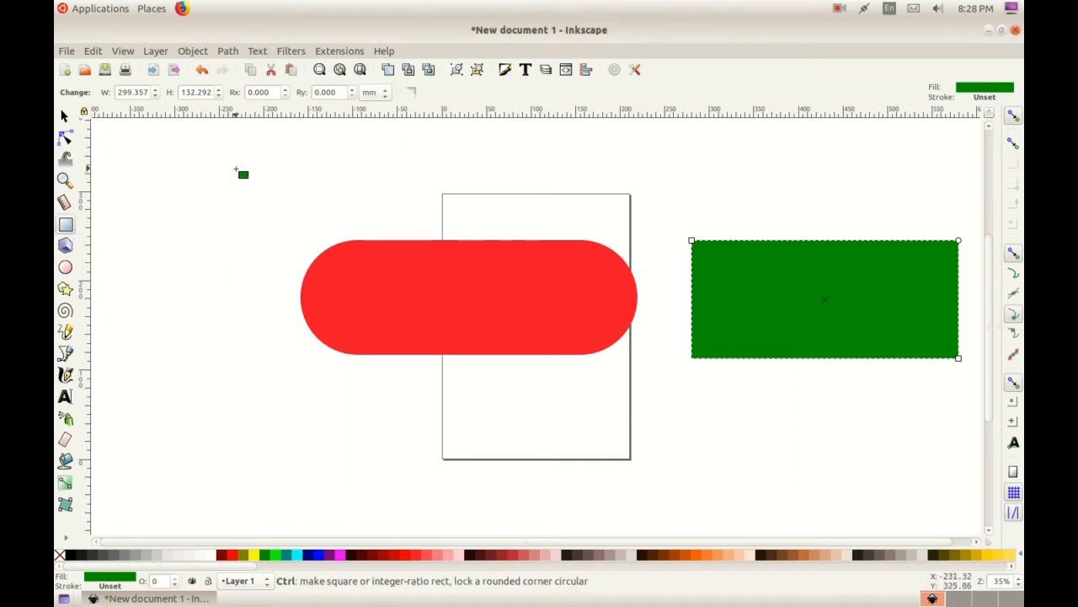
Undo the edits back to an empty canvas, removing both rectangles
key("ctrl+z")
key("ctrl+z")
key("ctrl+z")
key("ctrl+z")
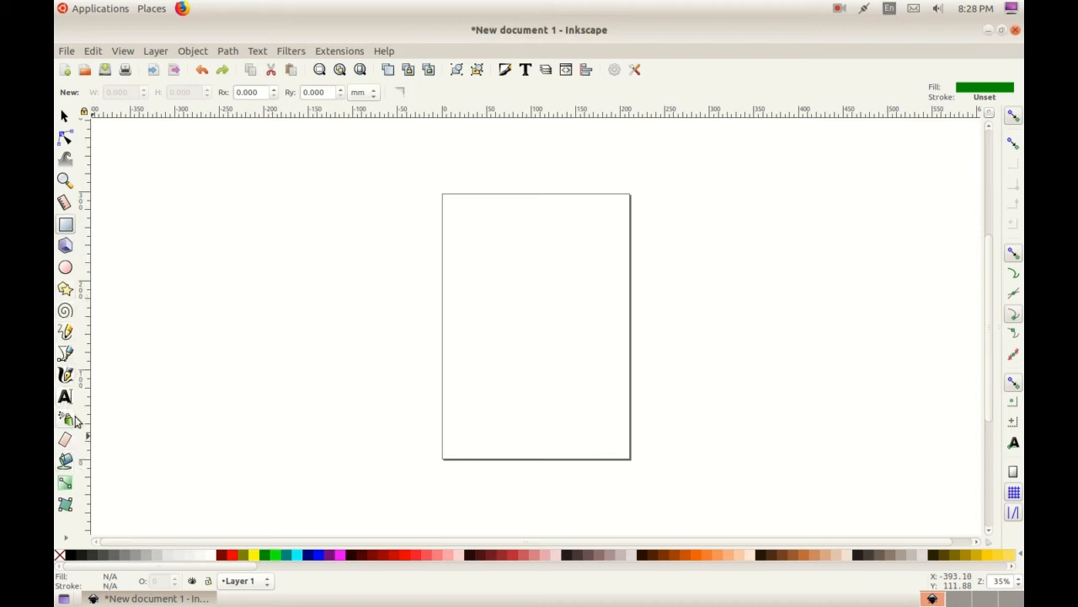
Draw a closed triangle about 281 by 235 mm with straight Bezier segments and fill it with blue (#0000FF)
left_click(65, 355)
left_click(292, 338)
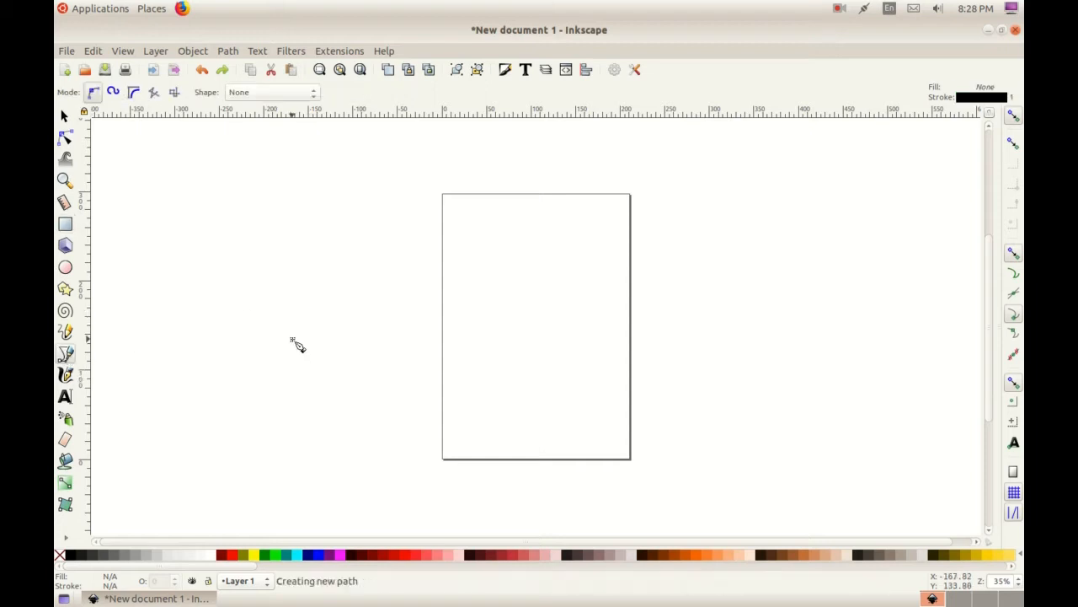
left_click(425, 139)
left_click(541, 346)
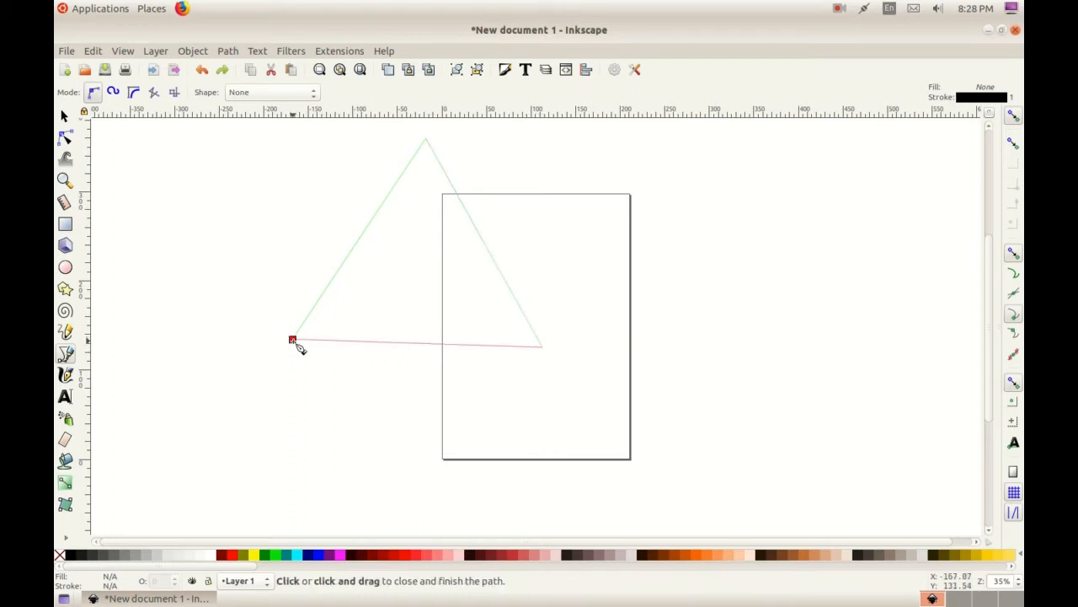
left_click(293, 340)
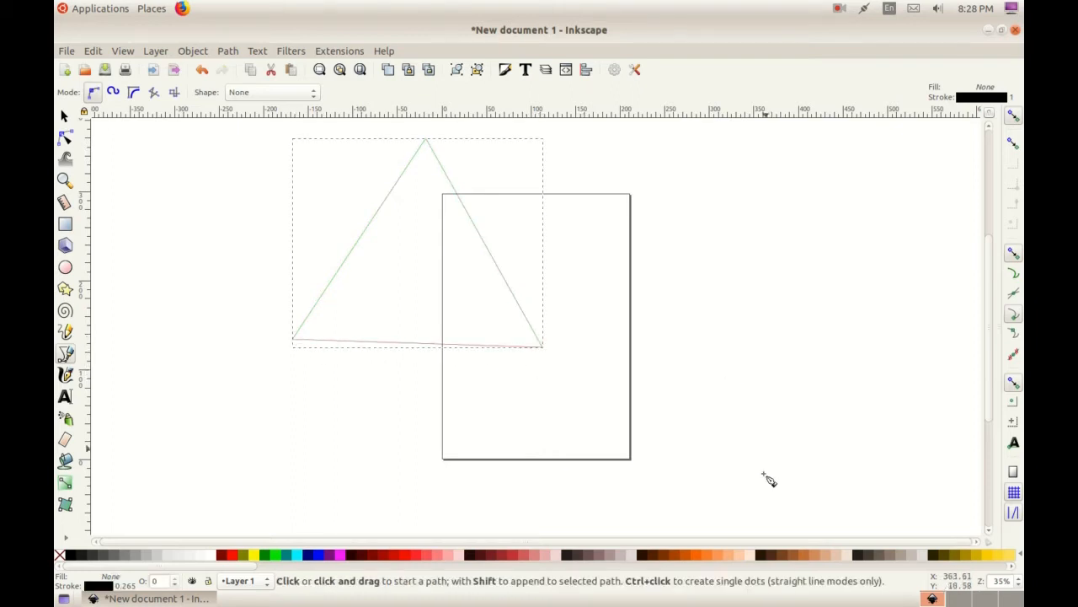
left_click(66, 118)
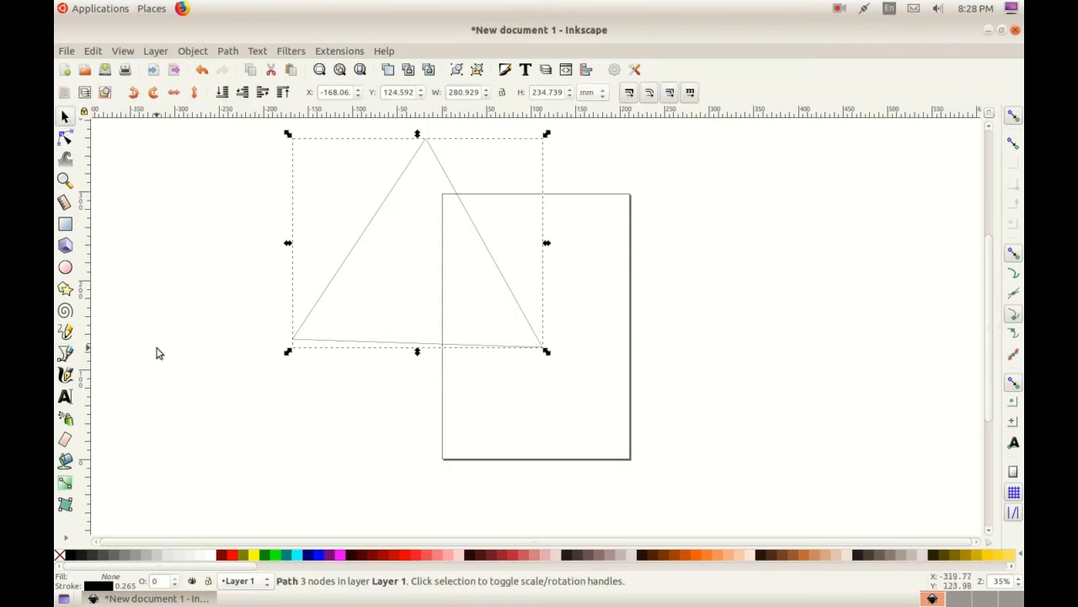
left_click(324, 555)
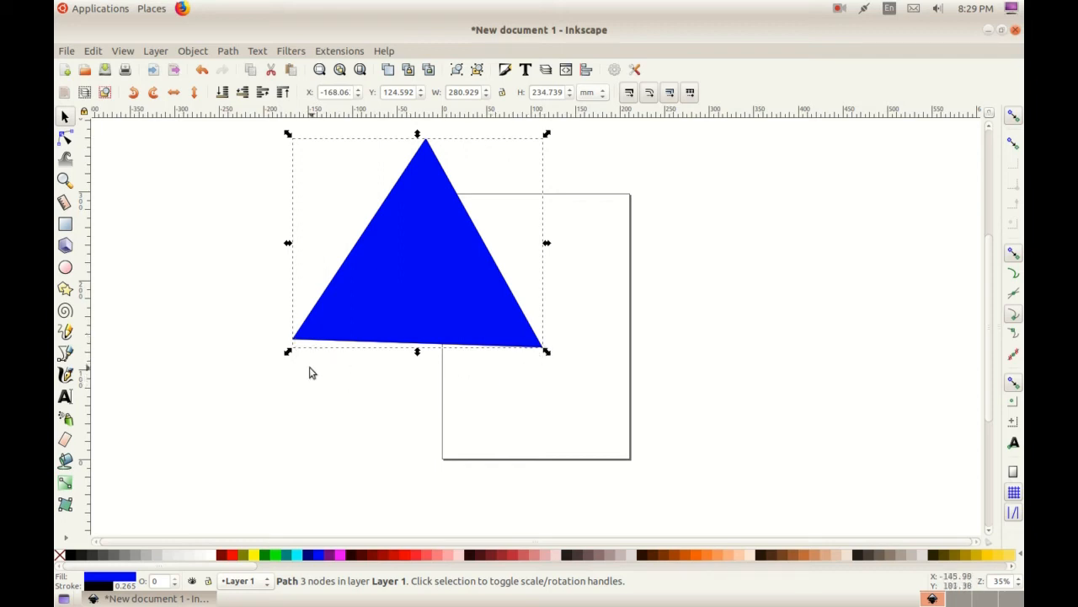
Insert a node midway along the triangle's base, pull it down to about Y 87.9 mm, and make it smooth
left_click(66, 137)
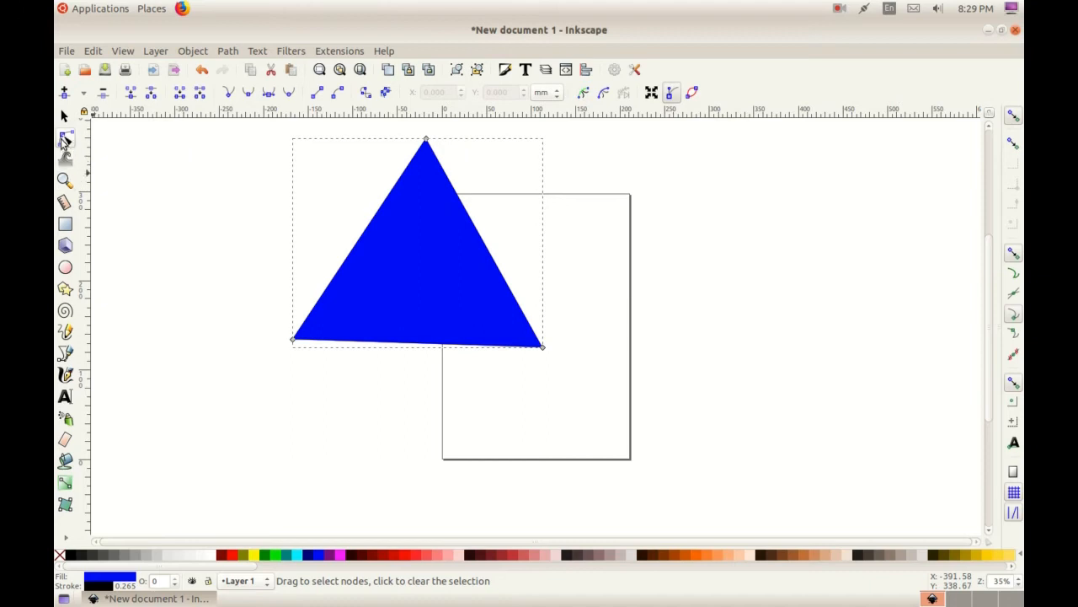
double_click(413, 345)
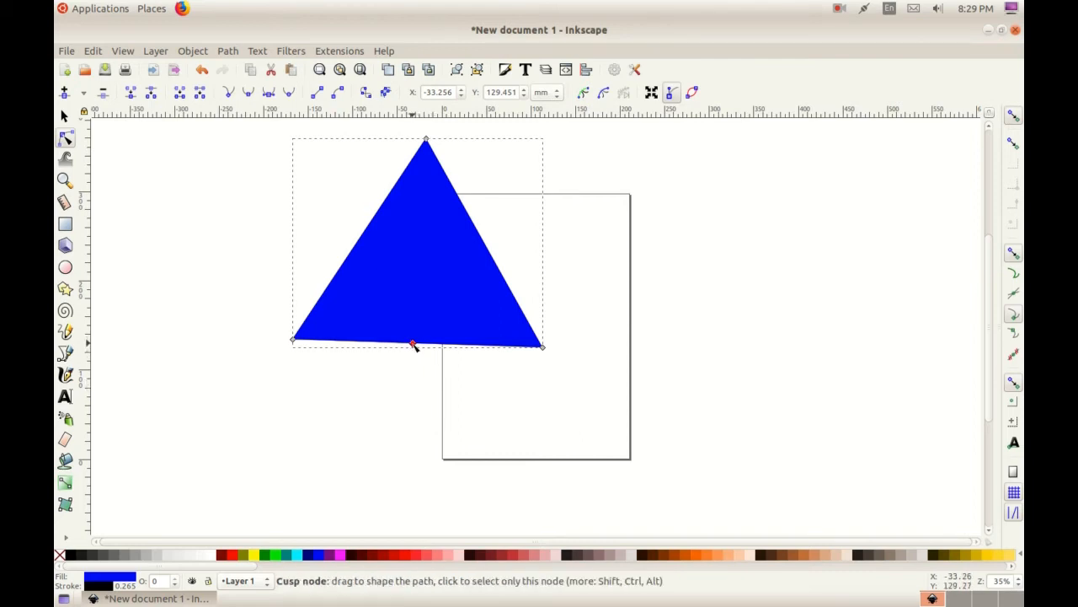
left_click_drag(413, 345, 414, 356)
left_click_drag(414, 360, 414, 382)
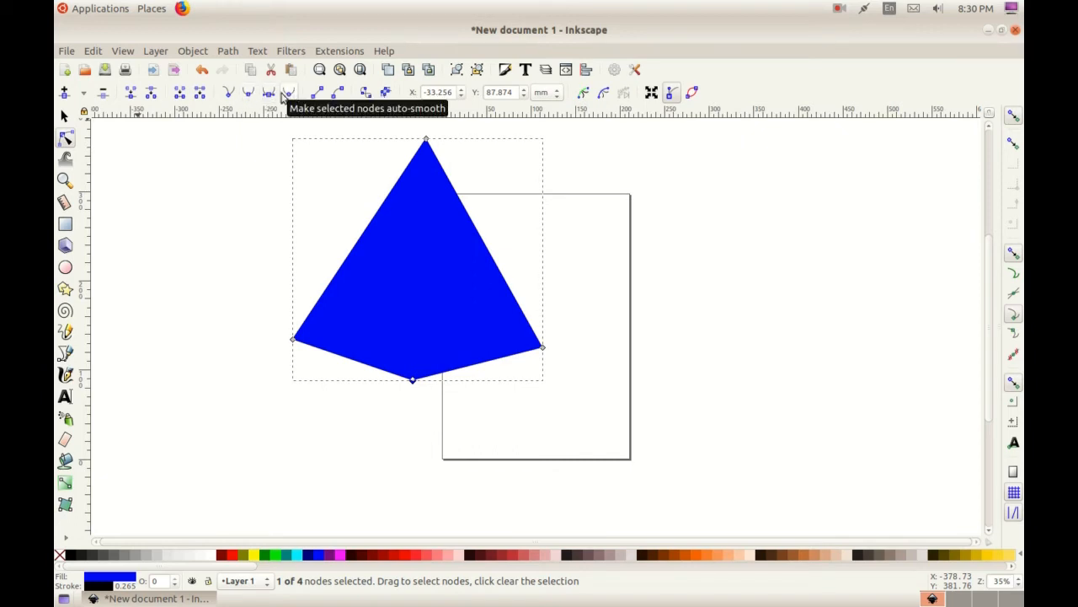
left_click(250, 94)
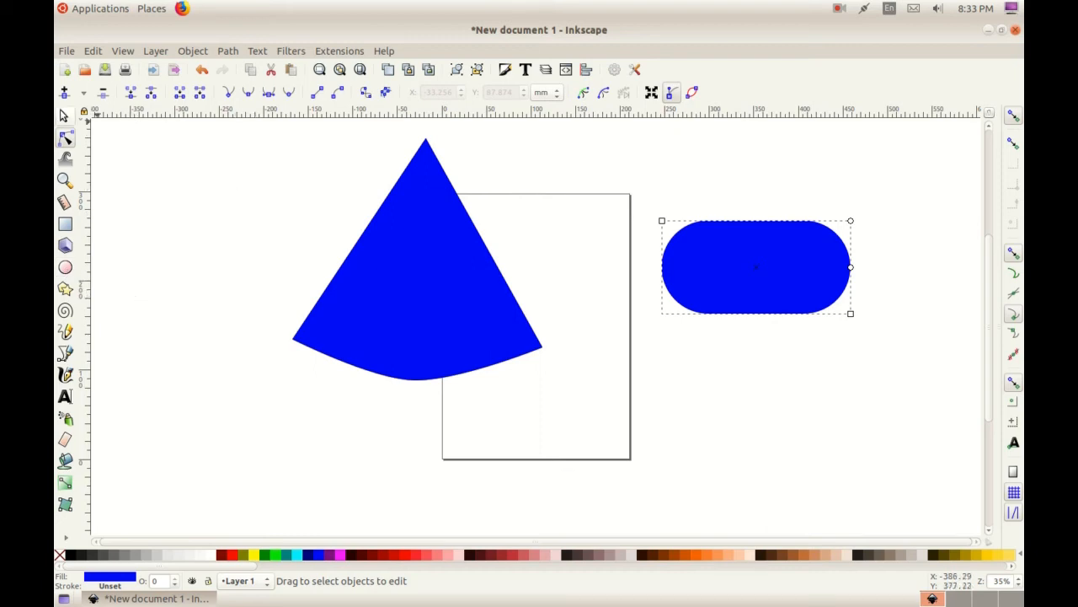
Select both blue shapes and delete them from the canvas
left_click(65, 116)
left_click_drag(202, 139, 910, 472)
key("Delete")
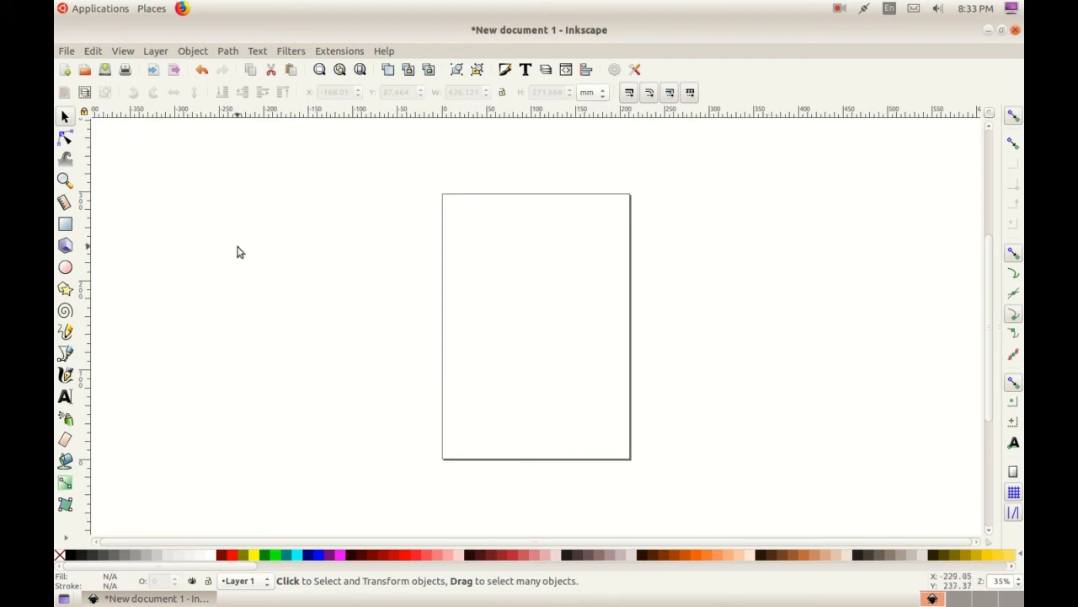
Draw an ellipse with radii of about 150 by 137 mm over the page and fill it with dark red
left_click(66, 269)
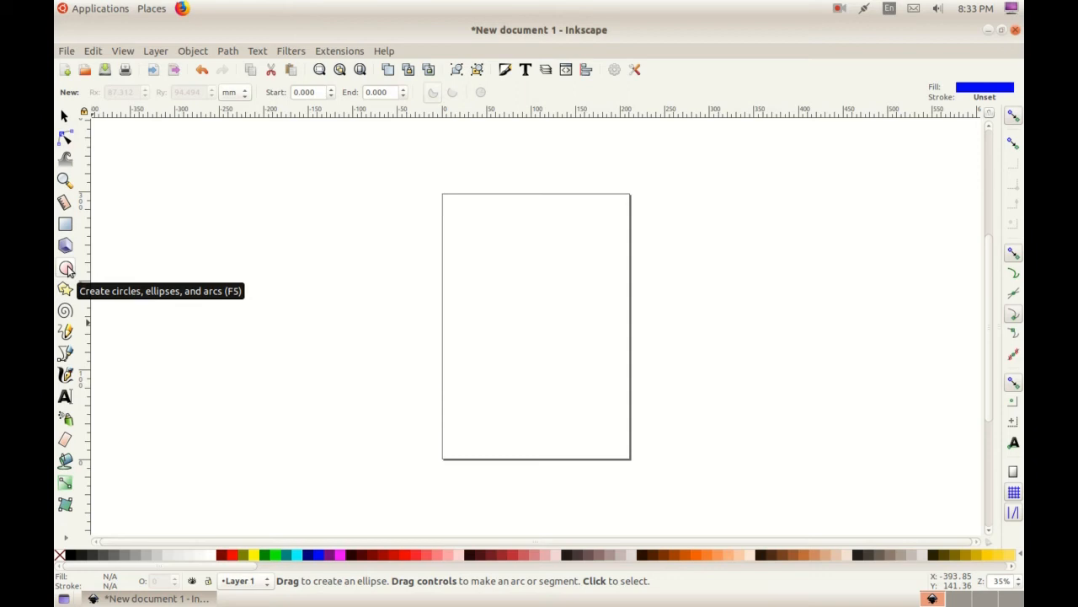
left_click_drag(304, 215, 571, 459)
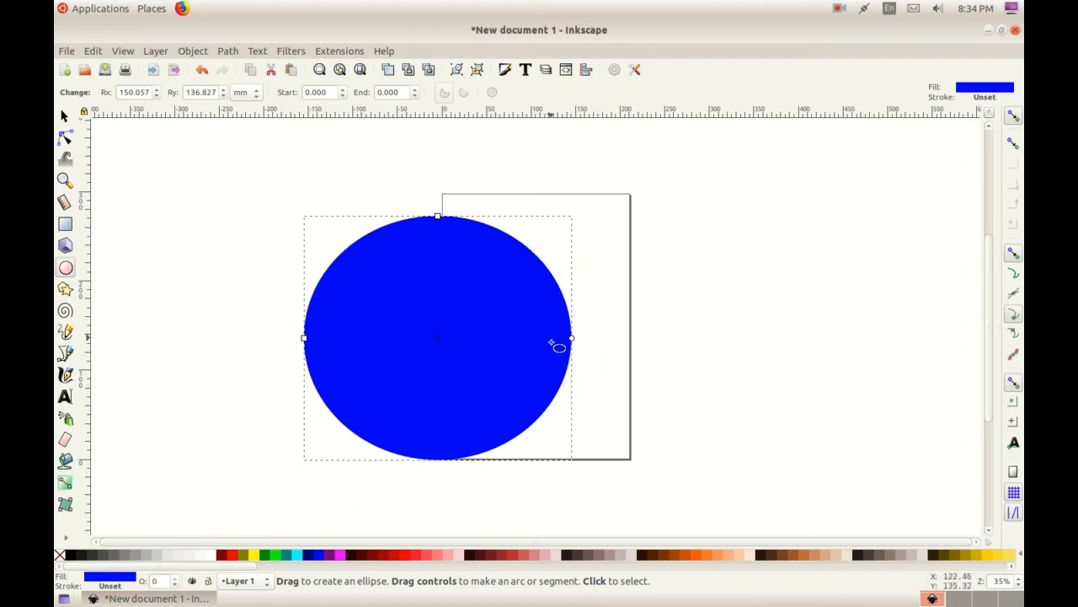
left_click(380, 556)
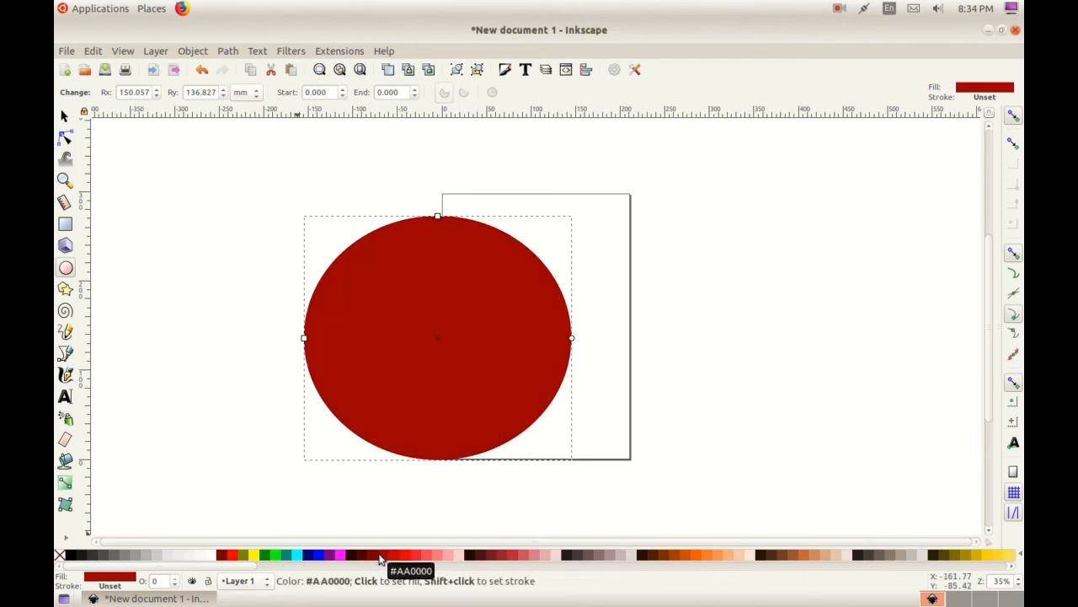
Stretch the dark red ellipse downward and sideways to about 343 mm wide and 299 mm high
left_click(65, 115)
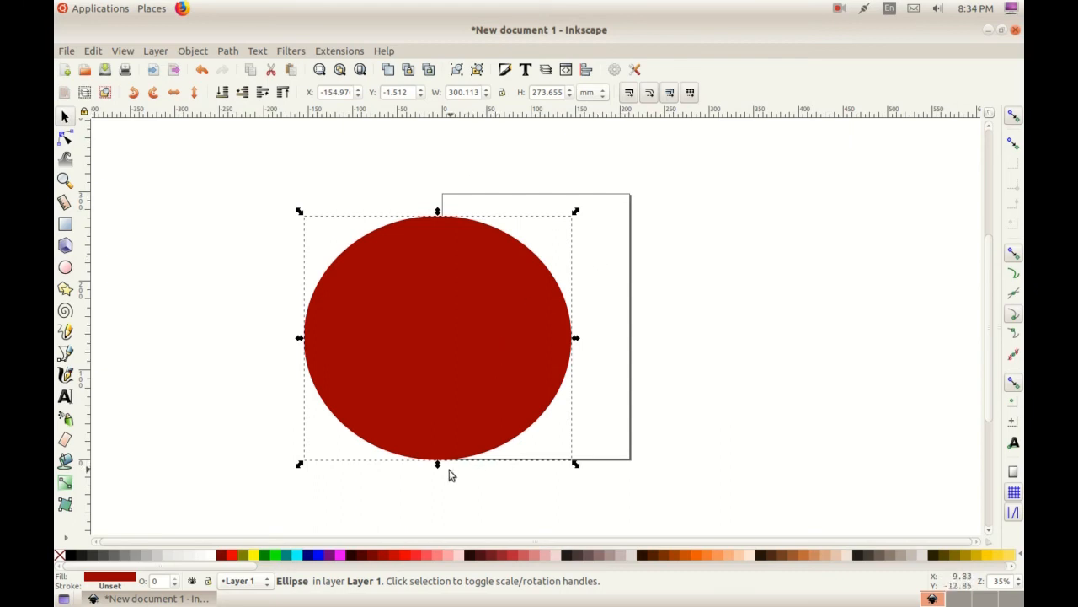
mouse_move(438, 466)
left_mouse_down()
mouse_move(440, 438)
mouse_move(437, 486)
left_mouse_up()
left_click_drag(575, 351, 614, 355)
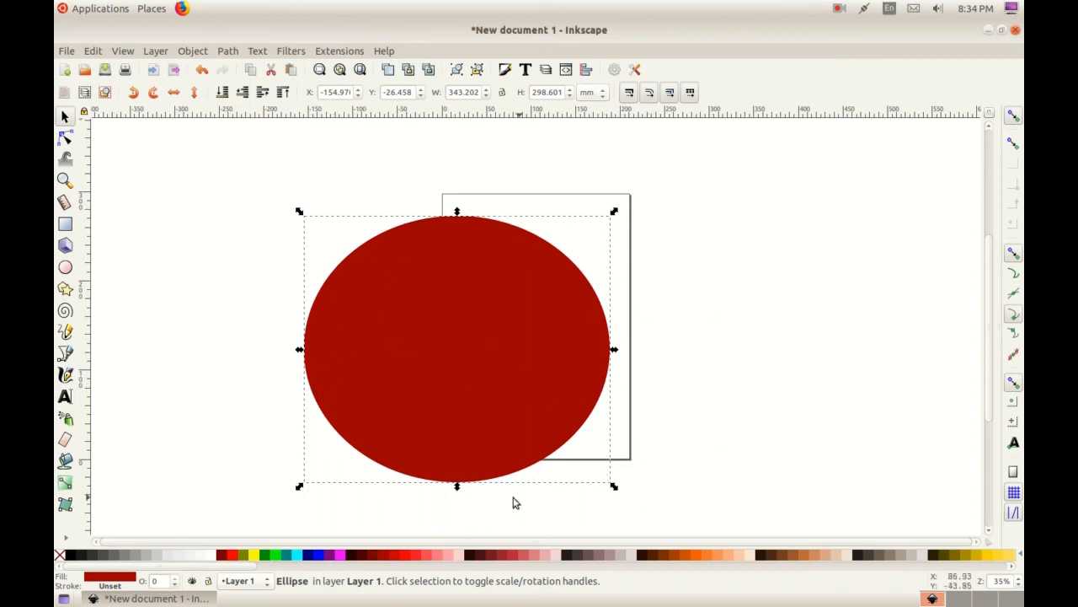
Cut the ellipse to its upper half with a start angle of 180.7°, and stretch it to about 218 mm high
left_click(65, 268)
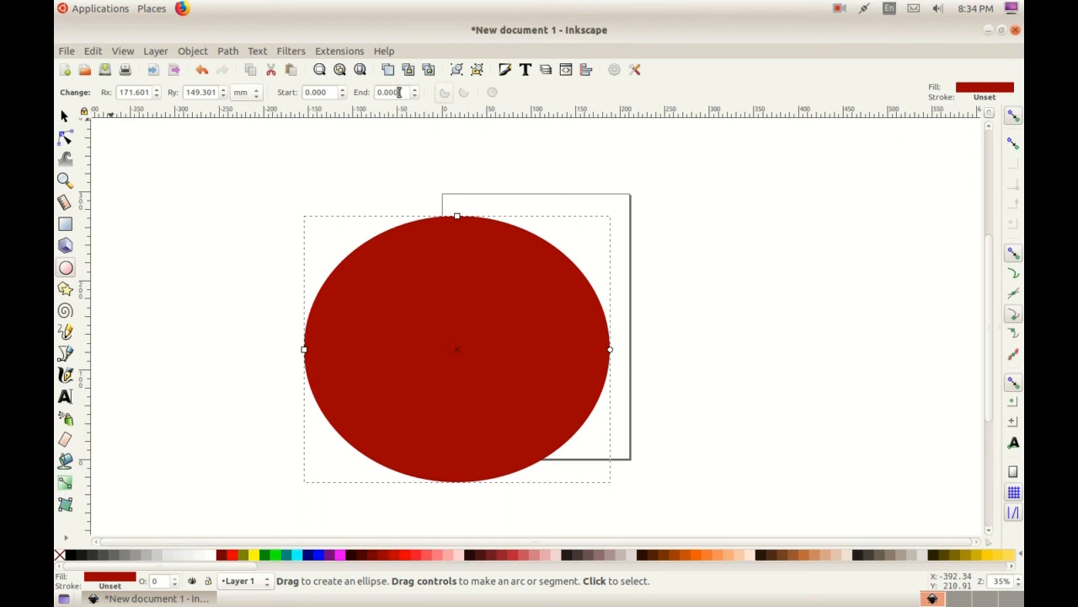
left_click(344, 90)
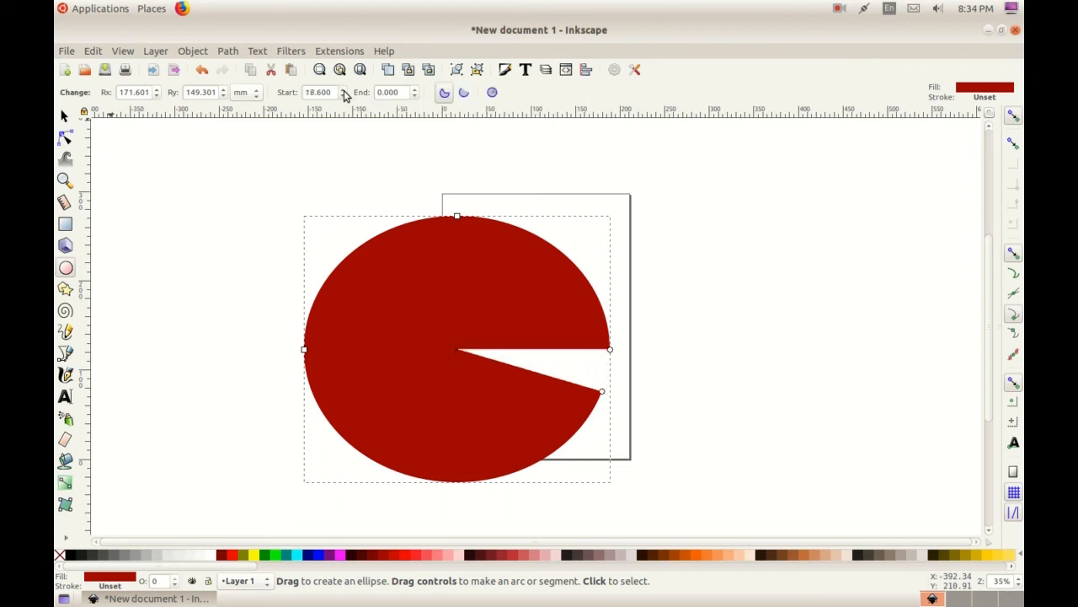
left_click_drag(343, 93, 344, 96)
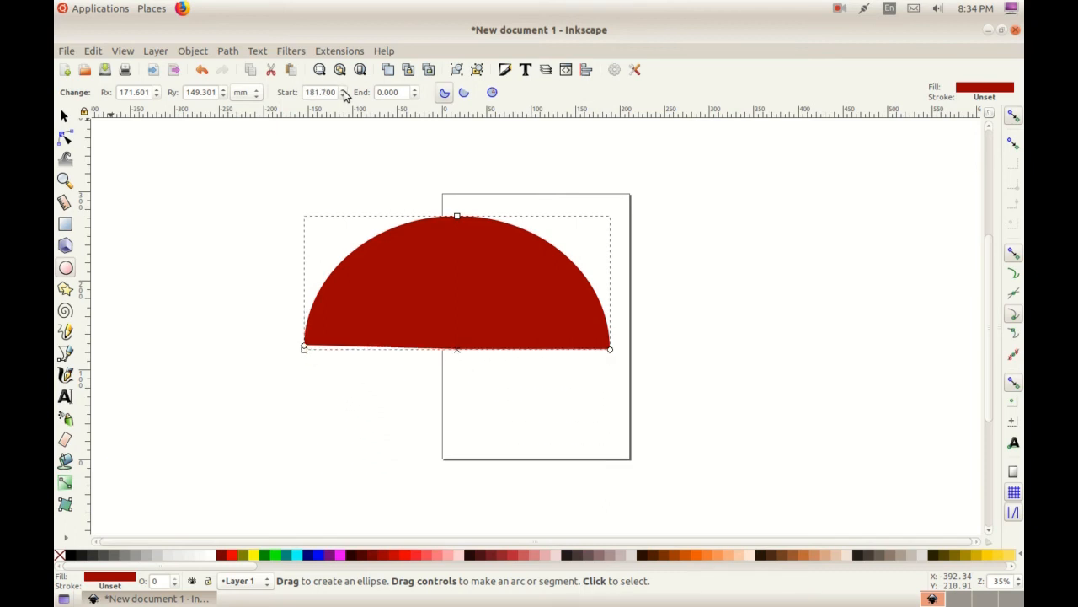
left_click(342, 95)
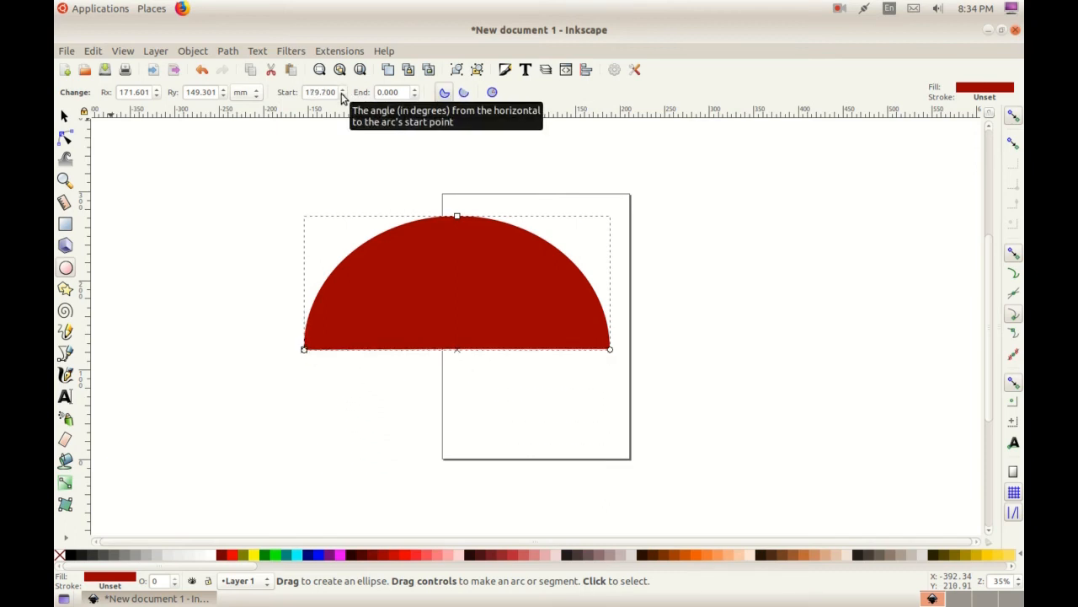
left_click(343, 93)
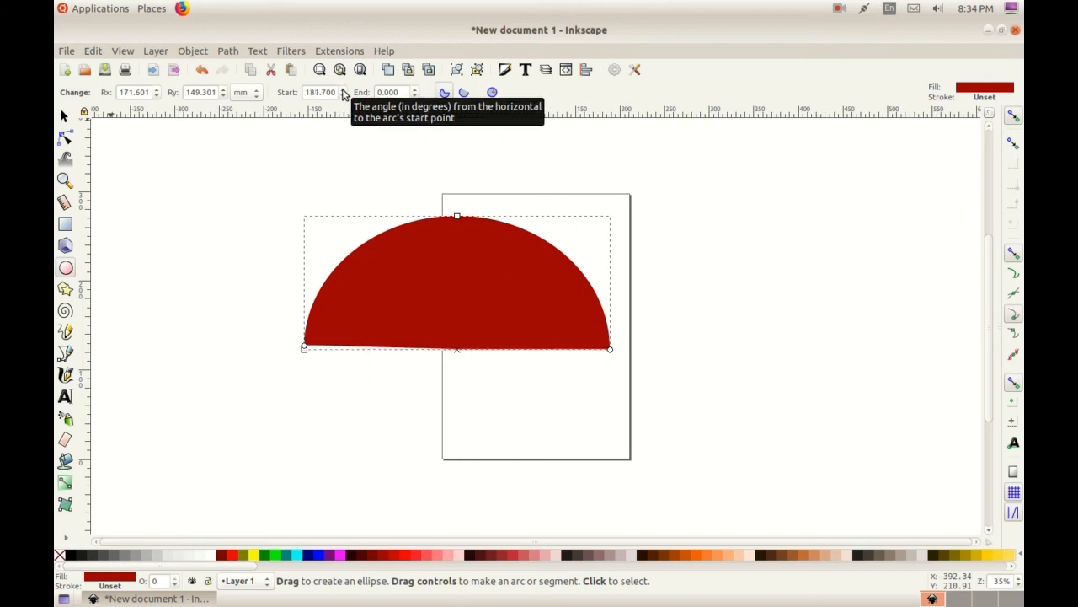
left_click(343, 96)
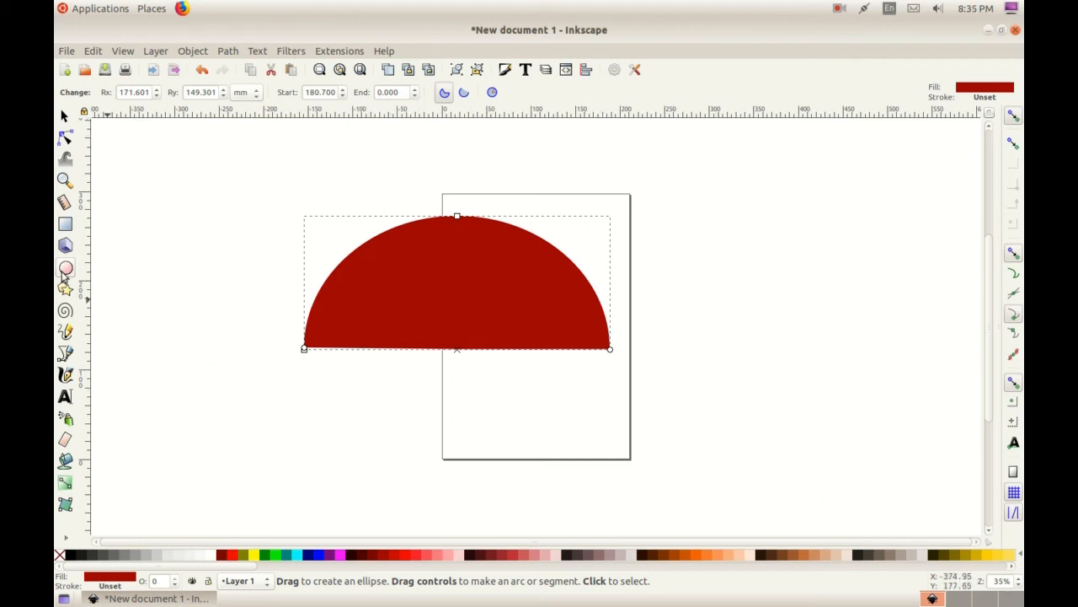
left_click(65, 115)
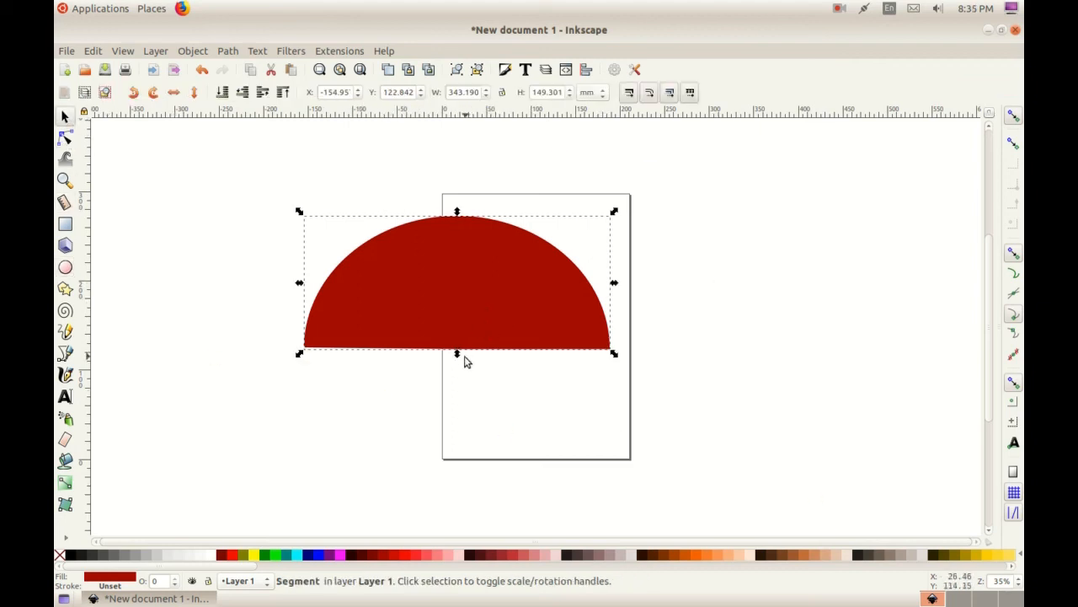
left_click_drag(458, 357, 475, 422)
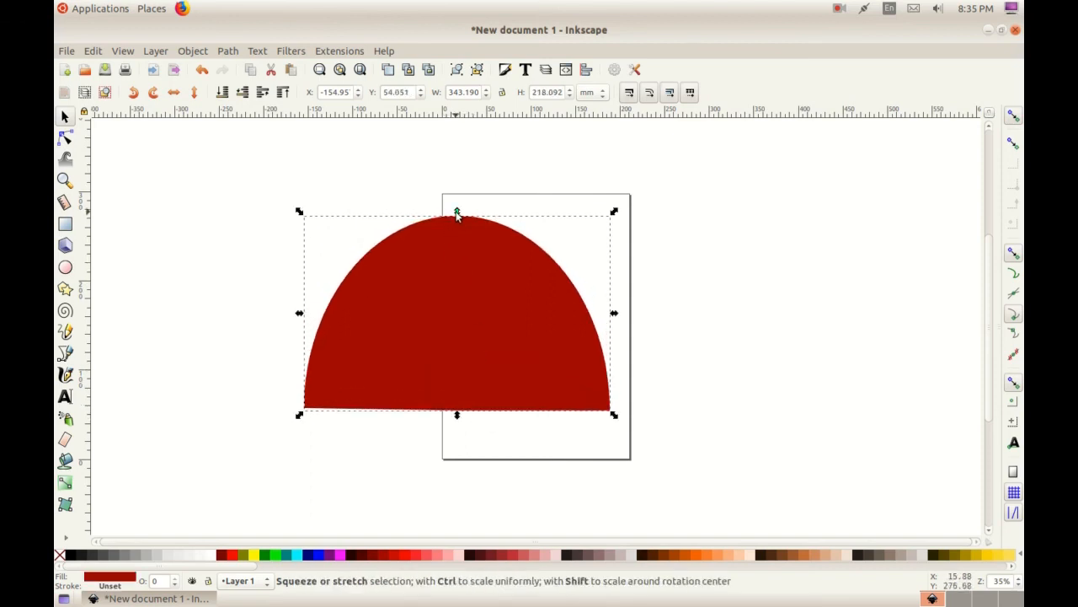
Draw a second ellipse with radii of about 142 by 140 mm beside the page and make it a whole ellipse
left_click(65, 267)
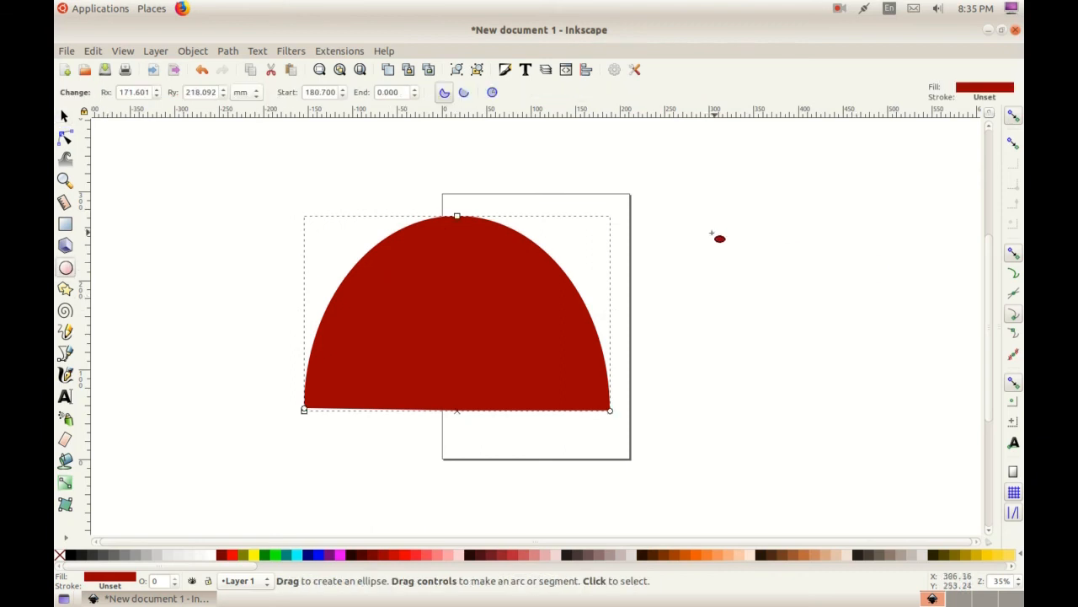
left_click_drag(693, 217, 947, 469)
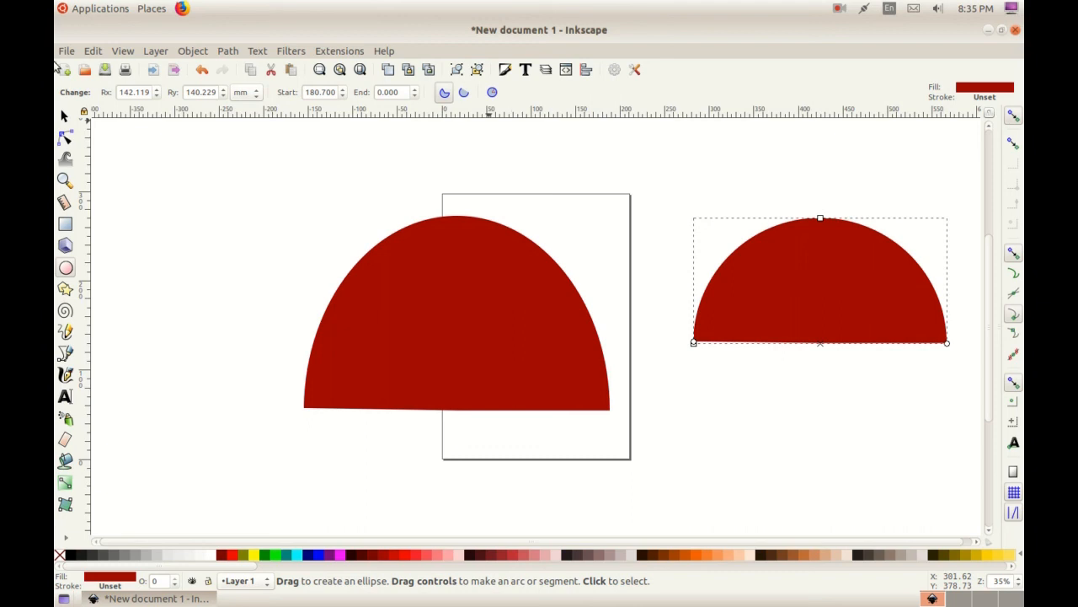
left_click(492, 91)
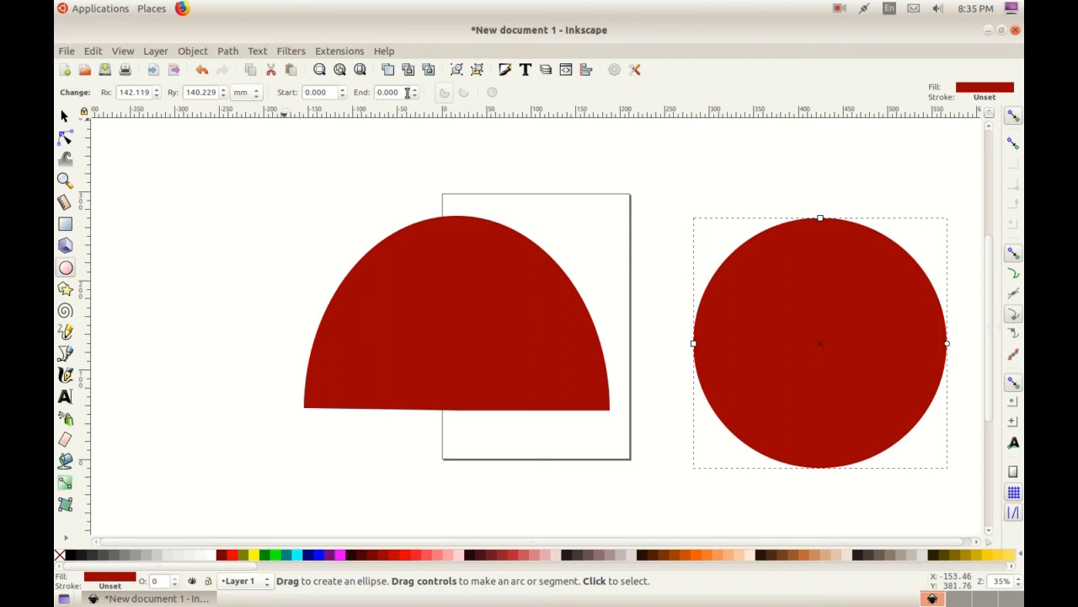
Try a start angle of about -180.2° on the second ellipse, and make it a whole ellipse again
left_click_drag(343, 95, 343, 95)
left_click(343, 95)
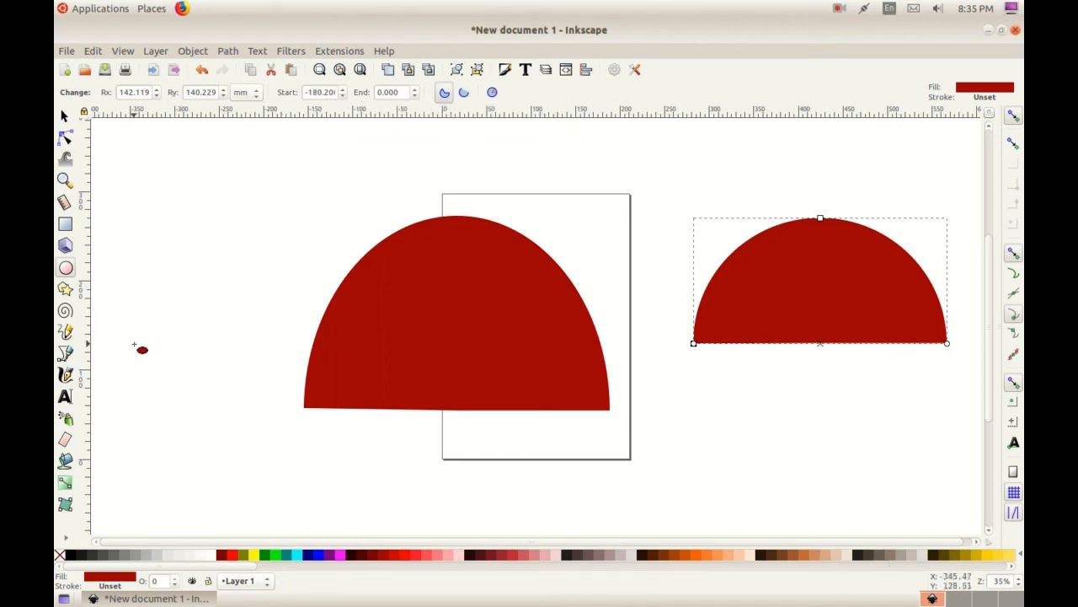
left_click(65, 117)
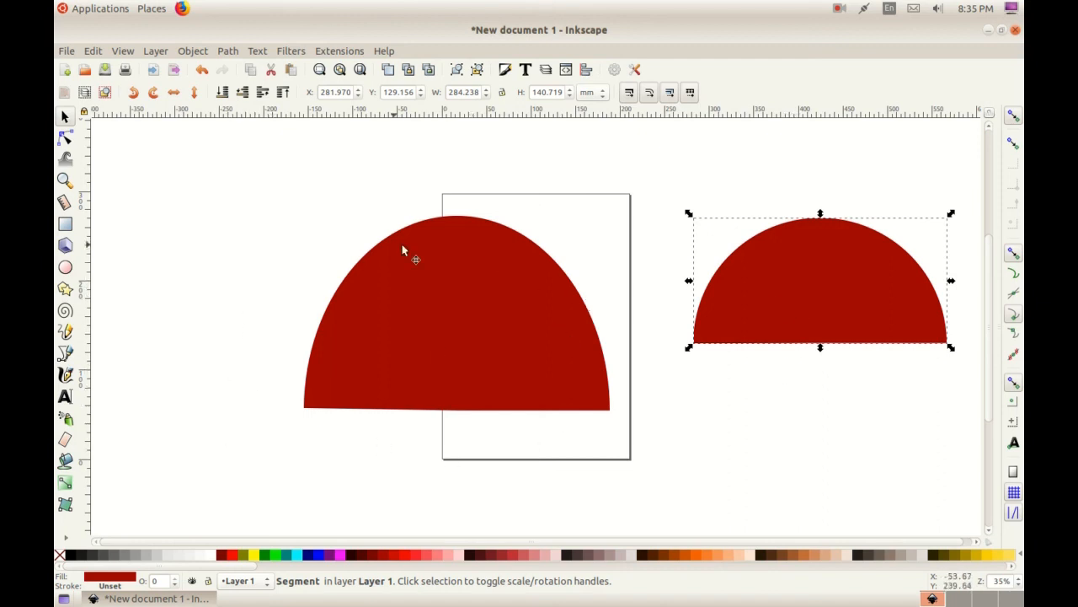
left_click(66, 268)
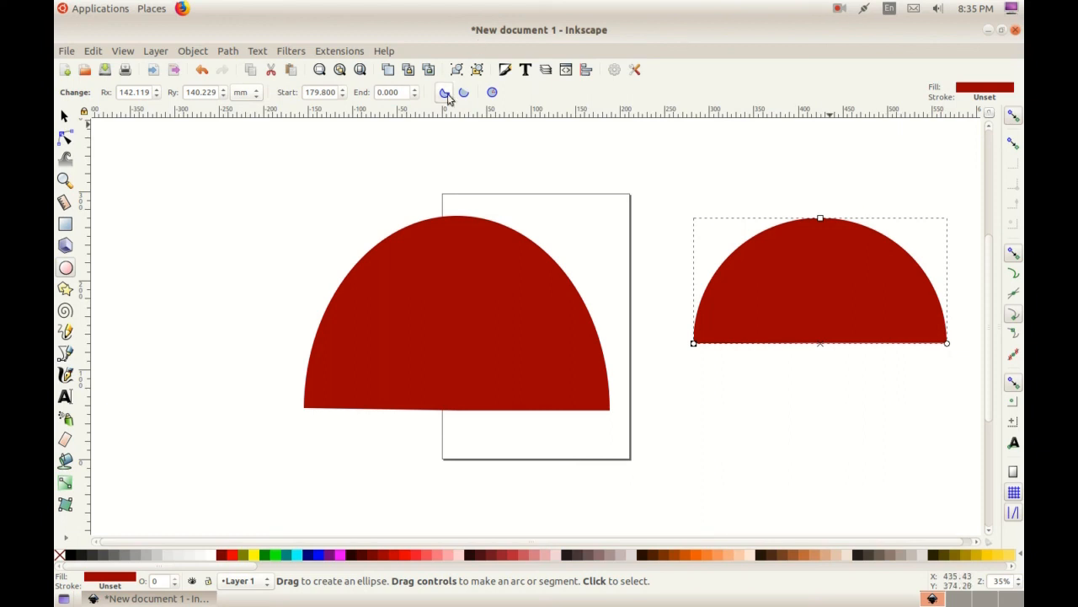
left_click(494, 94)
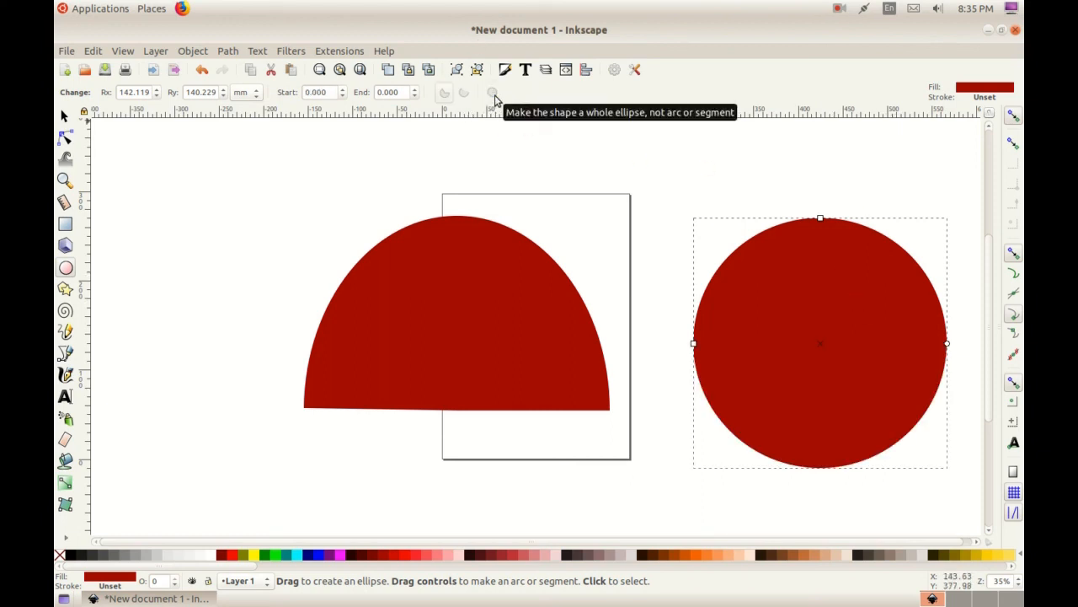